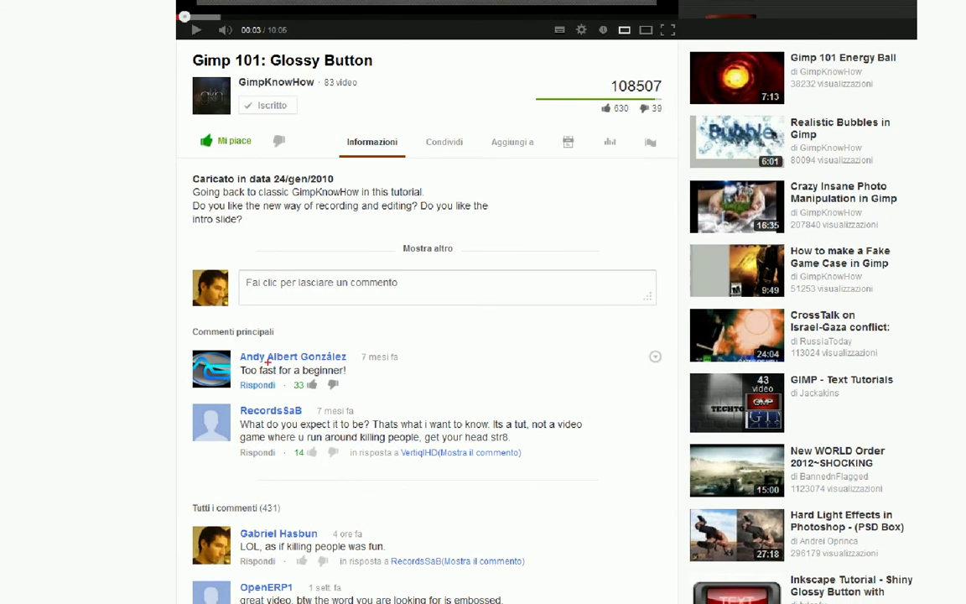
pyautogui.moveTo(263, 359)
pyautogui.mouseDown()
pyautogui.moveTo(200, 369)
pyautogui.moveTo(252, 381)
pyautogui.moveTo(344, 381)
pyautogui.moveTo(367, 369)
pyautogui.moveTo(348, 360)
pyautogui.moveTo(252, 360)
pyautogui.mouseUp()
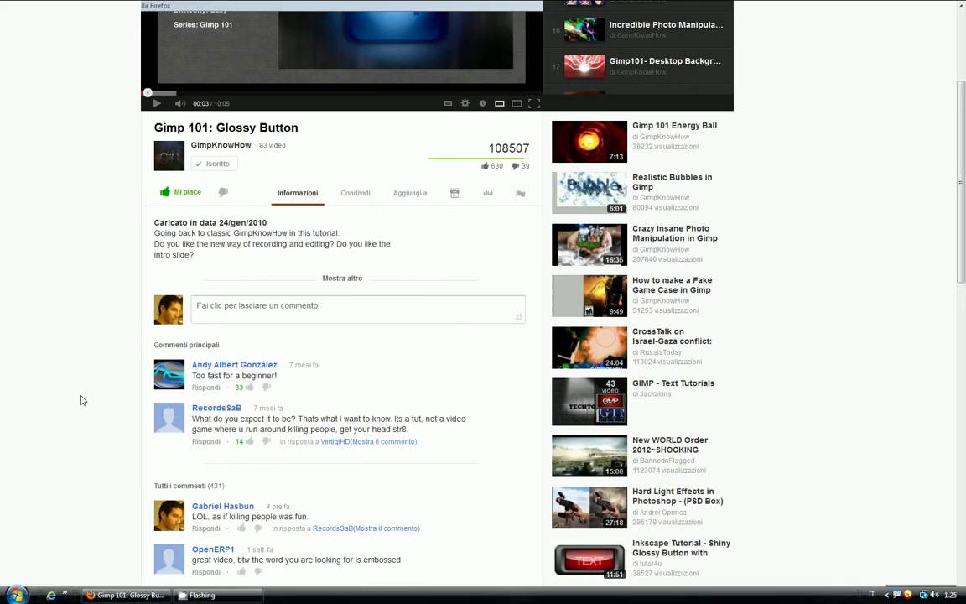
pyautogui.hotkey('ctrl', 't')
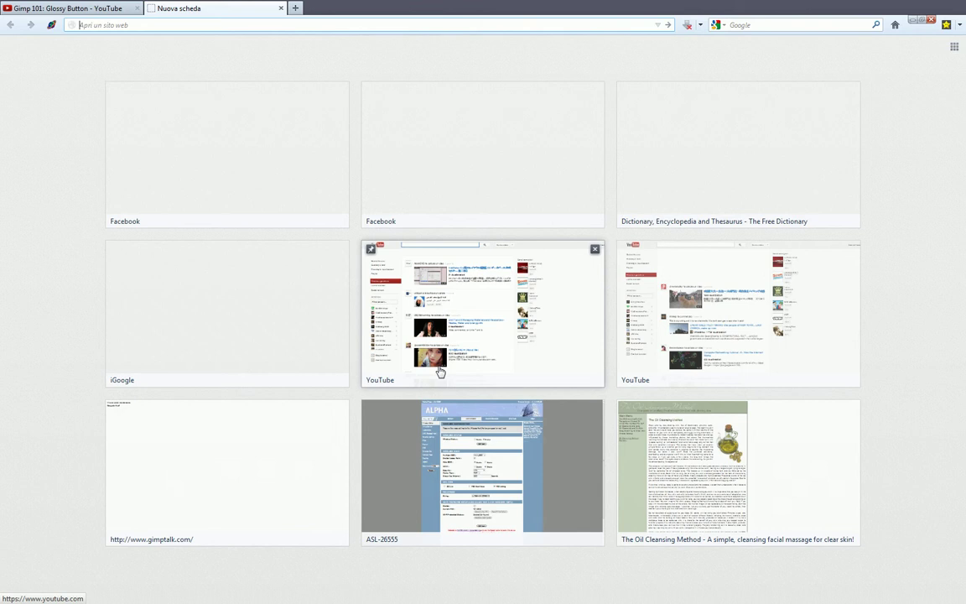
pyautogui.write('www')
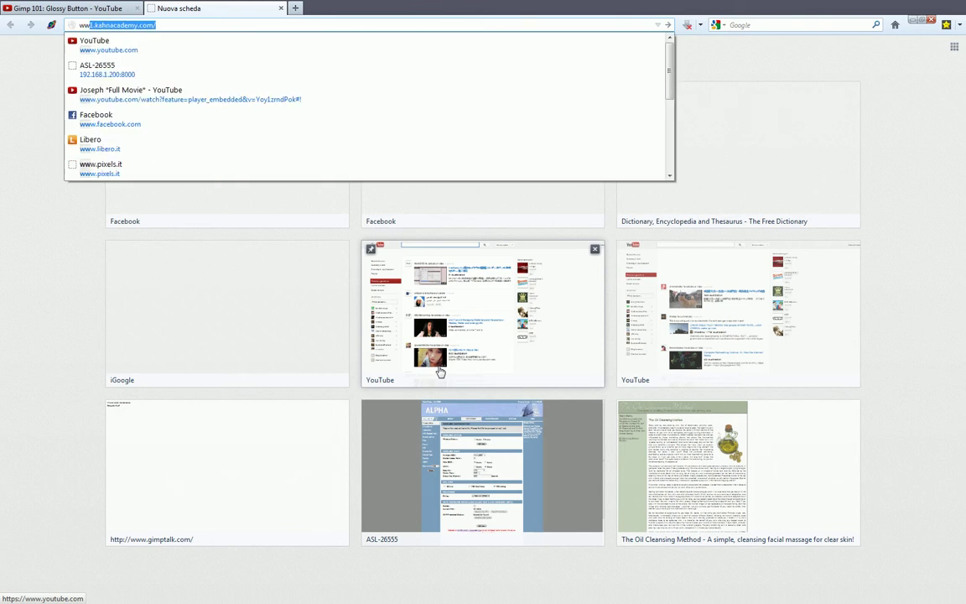
pyautogui.write('.vl')
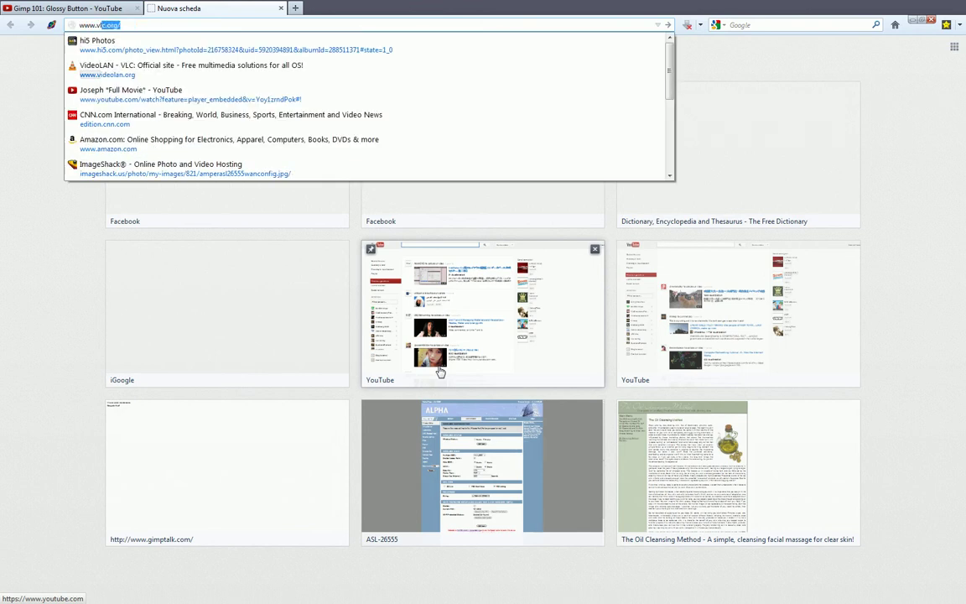
pyautogui.press('BackSpace')
pyautogui.write('e')
pyautogui.press('BackSpace')
pyautogui.write('ideolan')
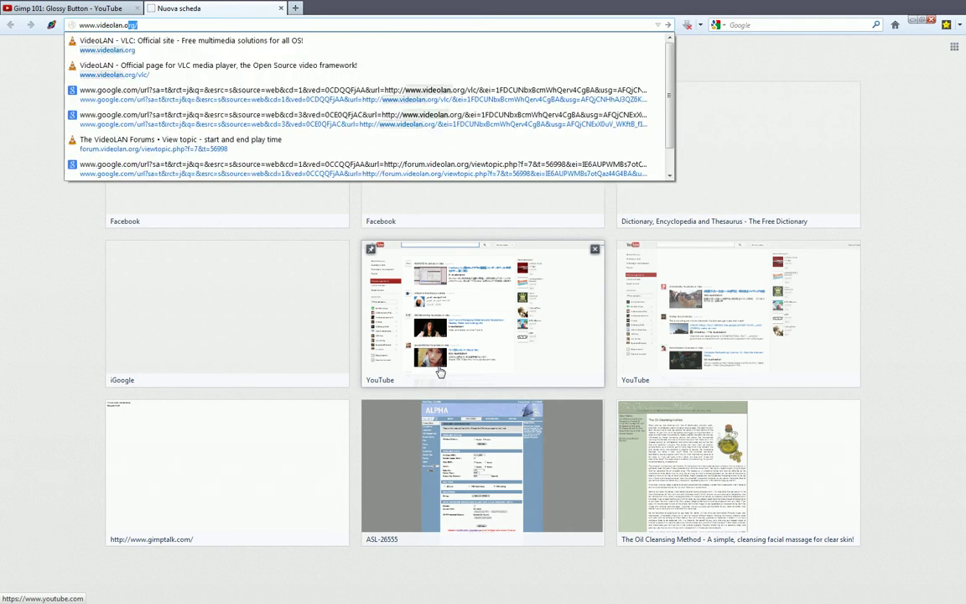
pyautogui.press('Return')
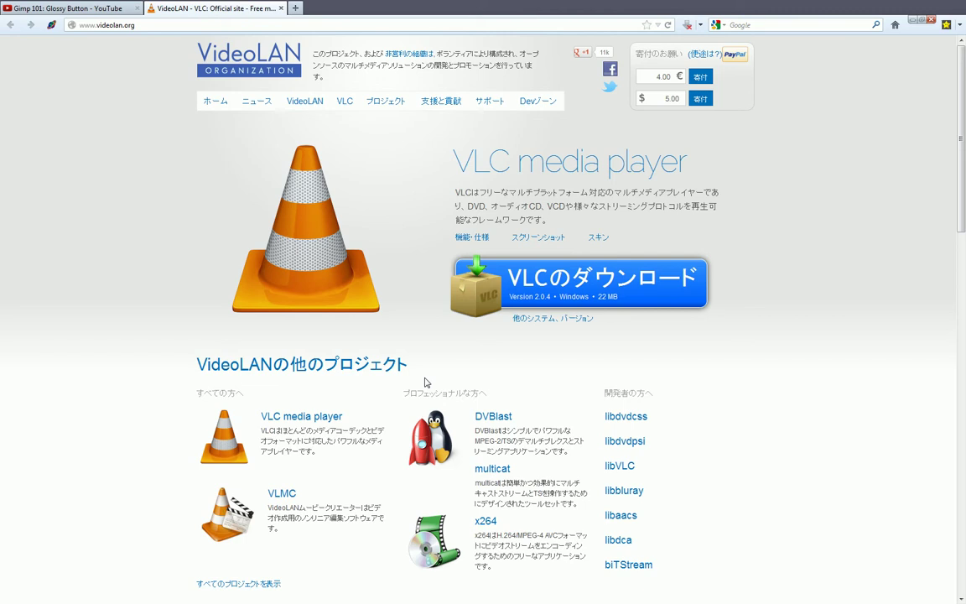
pyautogui.press('F11')
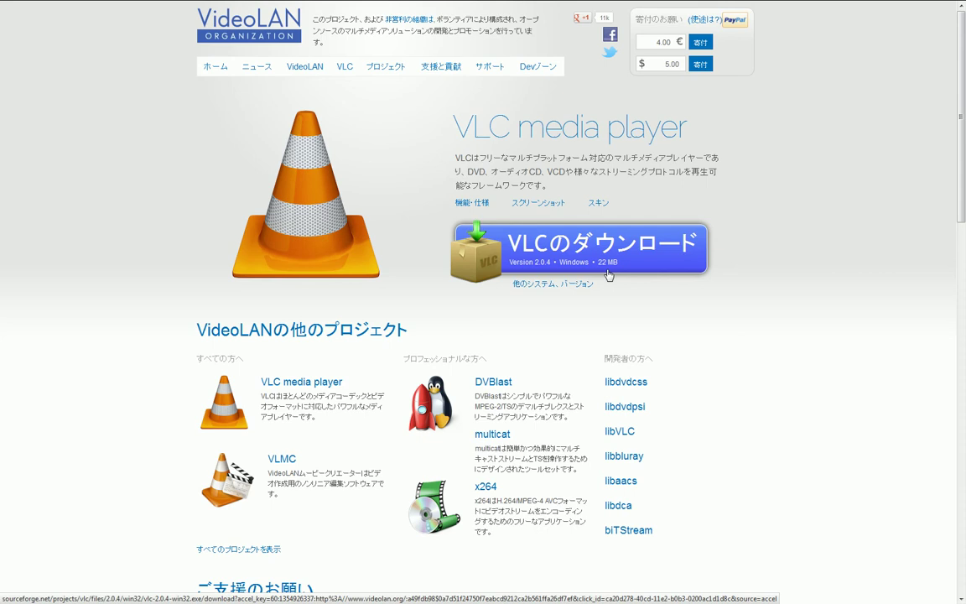
pyautogui.hotkey('ctrl', 't')
pyautogui.write('w')
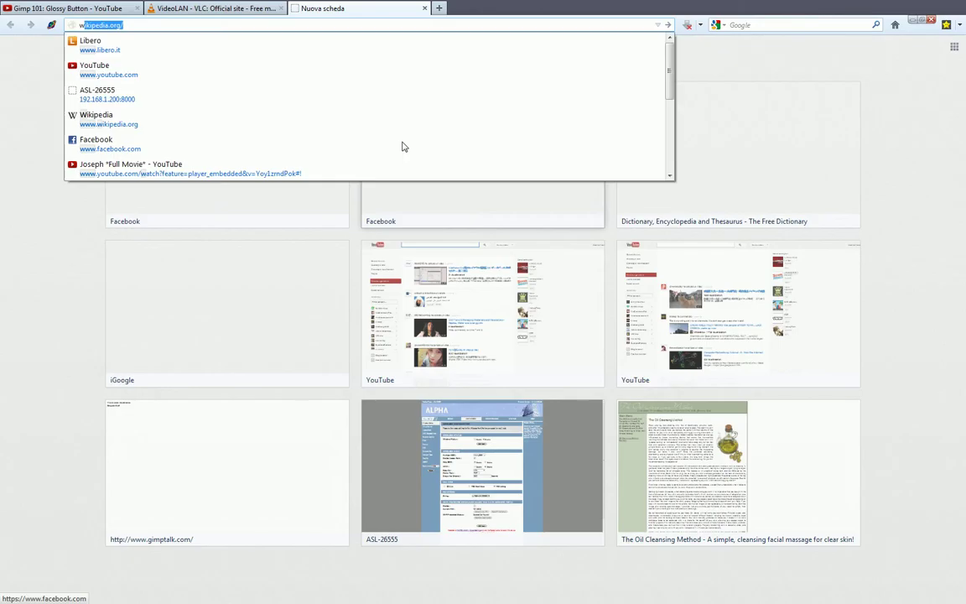
pyautogui.write('ww.')
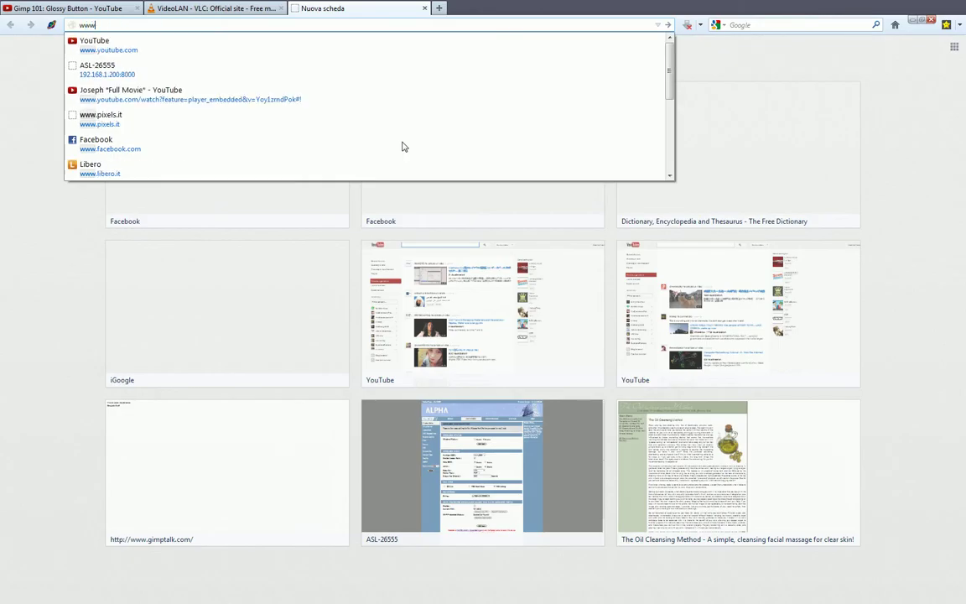
pyautogui.write('flashvideodownloader.org/')
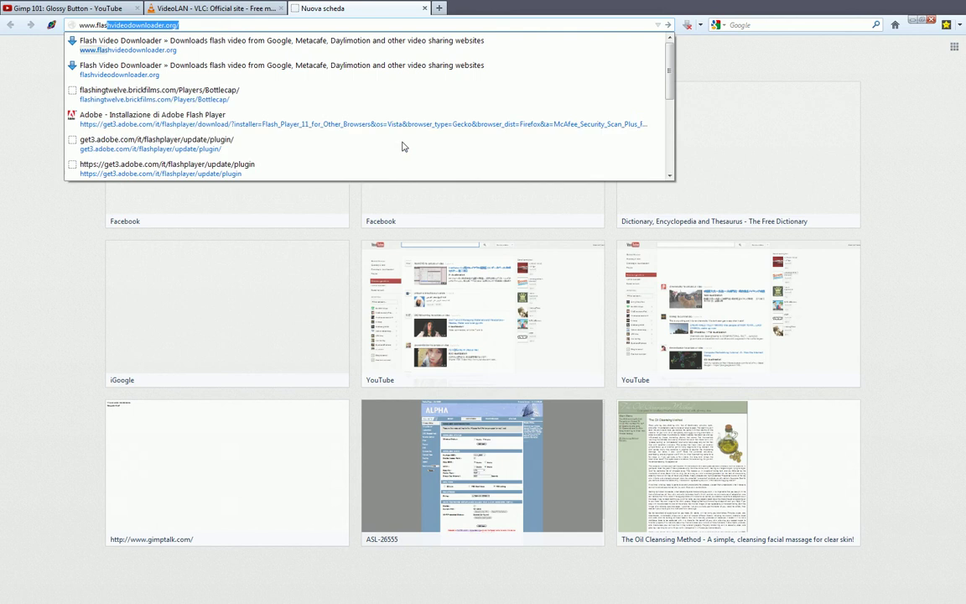
pyautogui.press('Return')
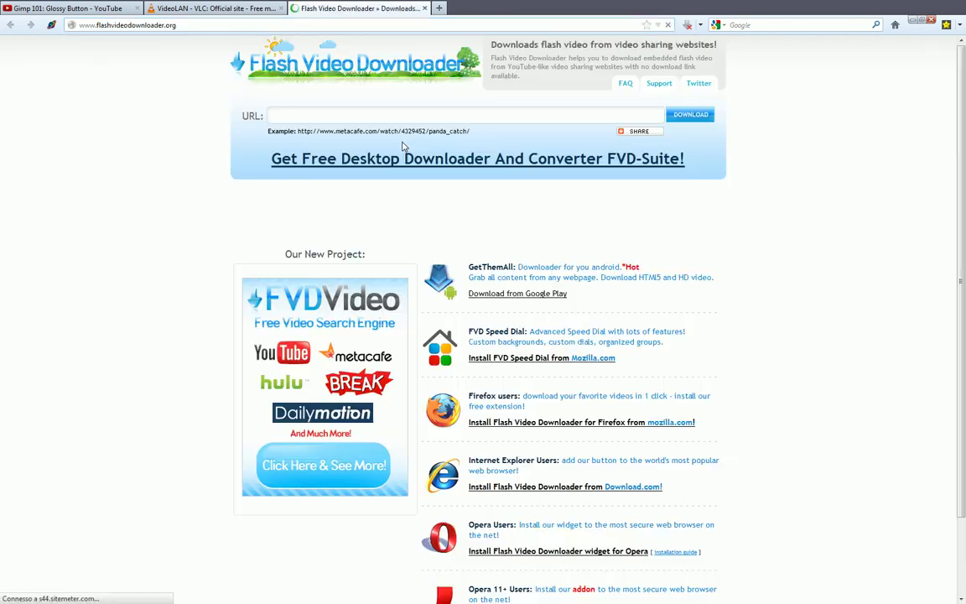
pyautogui.press('F11')
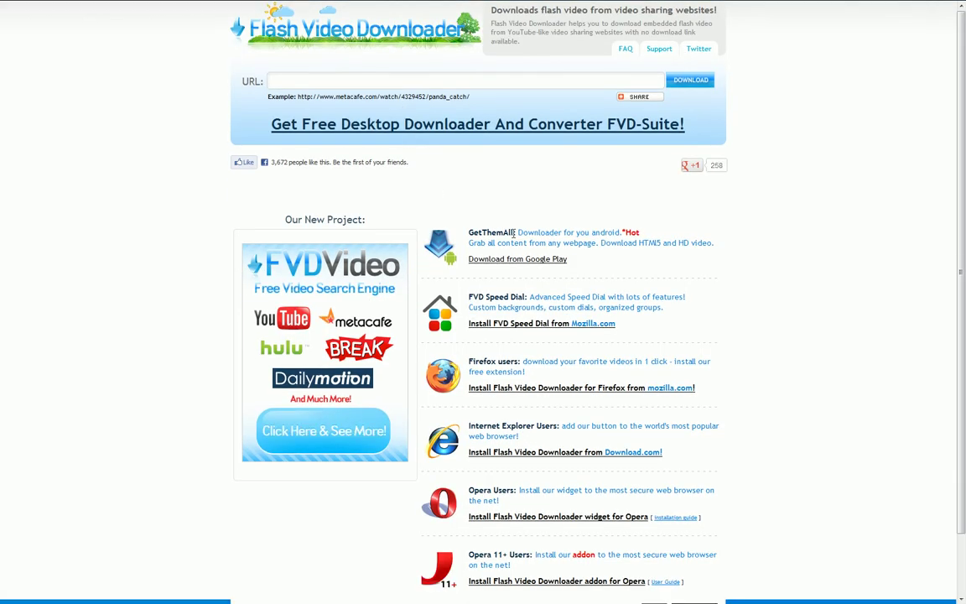
pyautogui.scroll(-1, 515, 233)
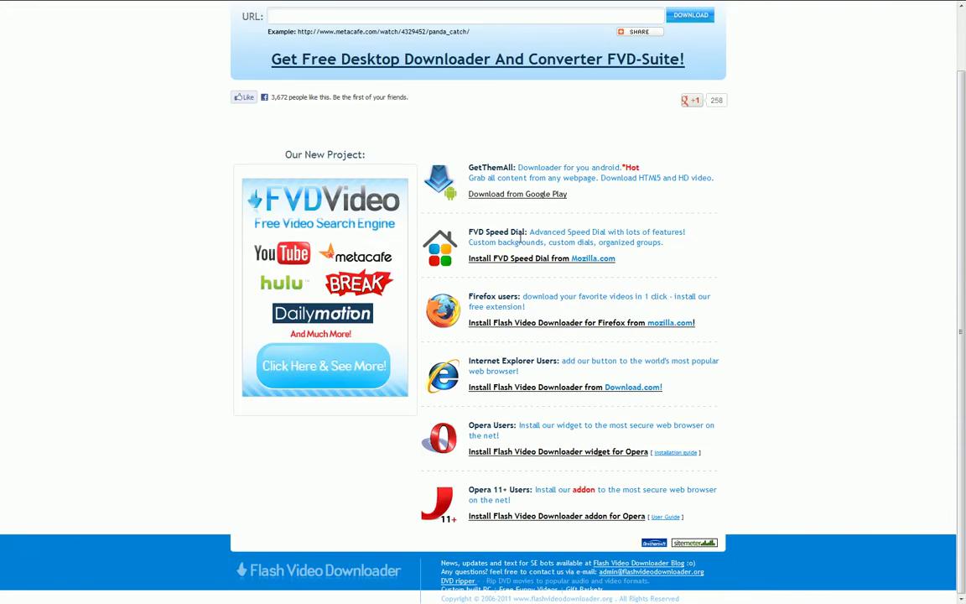
pyautogui.click(509, 326)
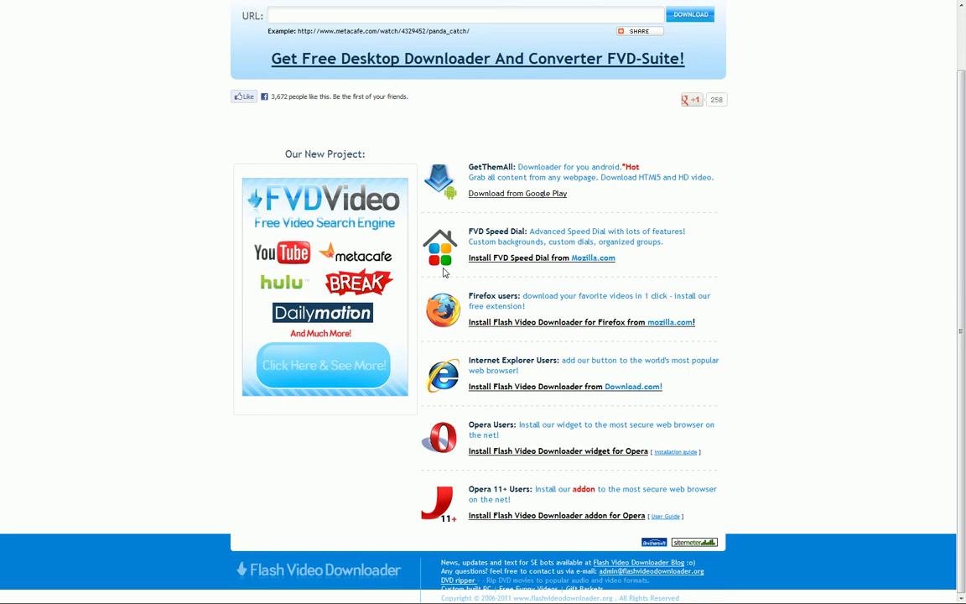
# Leave full screen, return to the Gimp 101: Glossy Button video page and download its Low (19.76 MB) version with the video downloader.
pyautogui.press('F11')
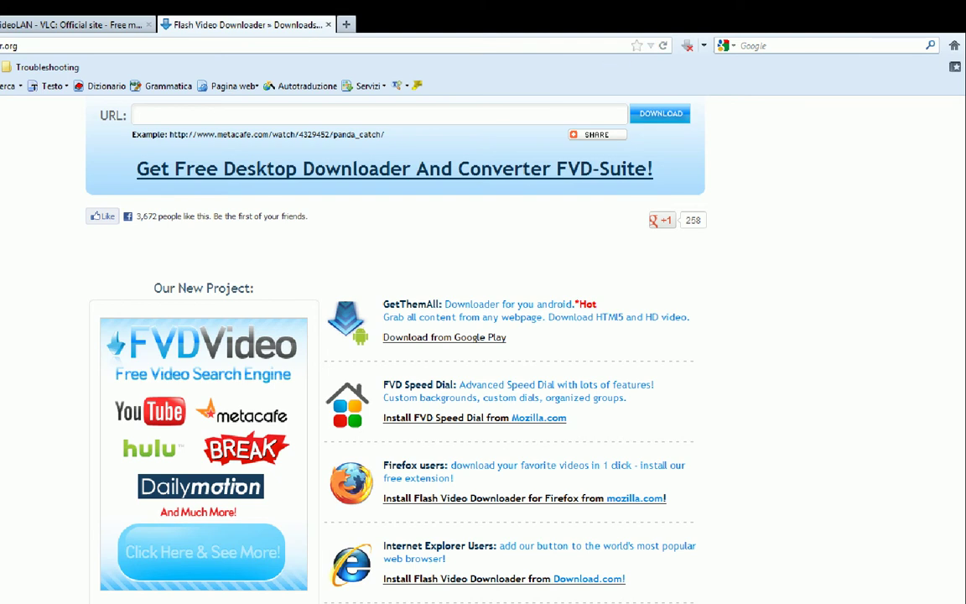
pyautogui.moveTo(237, 62)
pyautogui.mouseDown()
pyautogui.moveTo(664, 72)
pyautogui.moveTo(689, 59)
pyautogui.moveTo(689, 77)
pyautogui.mouseUp()
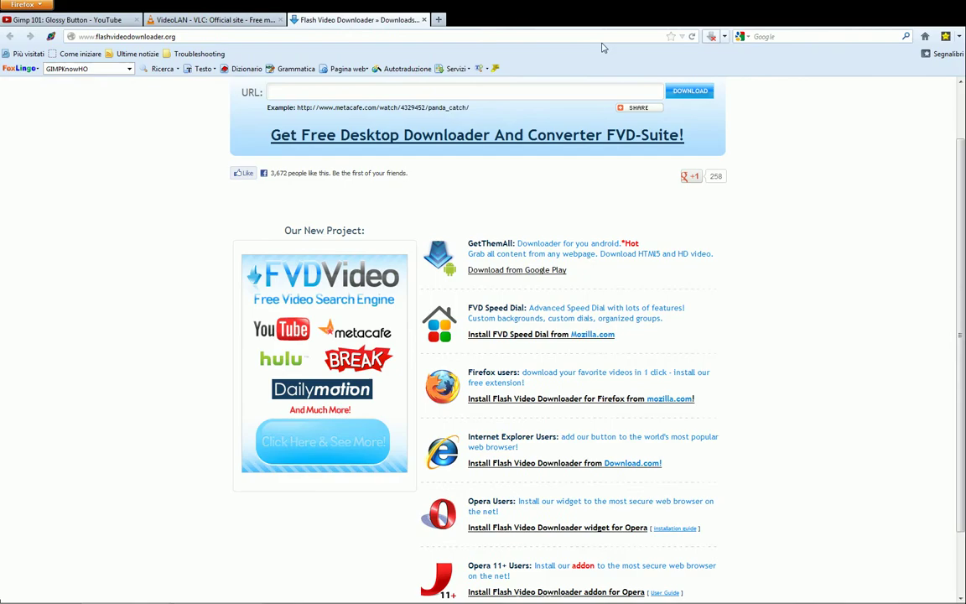
pyautogui.click(55, 12)
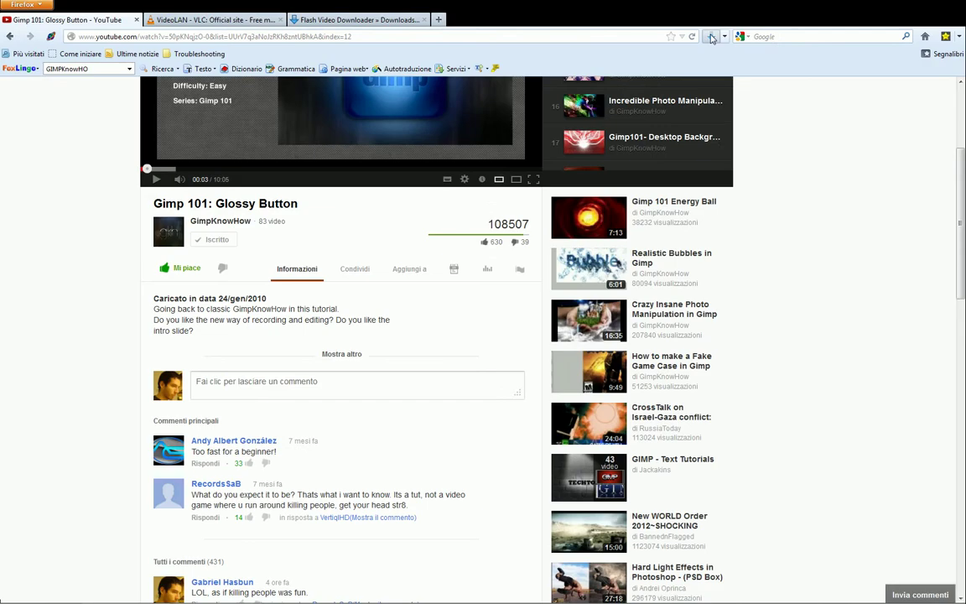
pyautogui.click(711, 36)
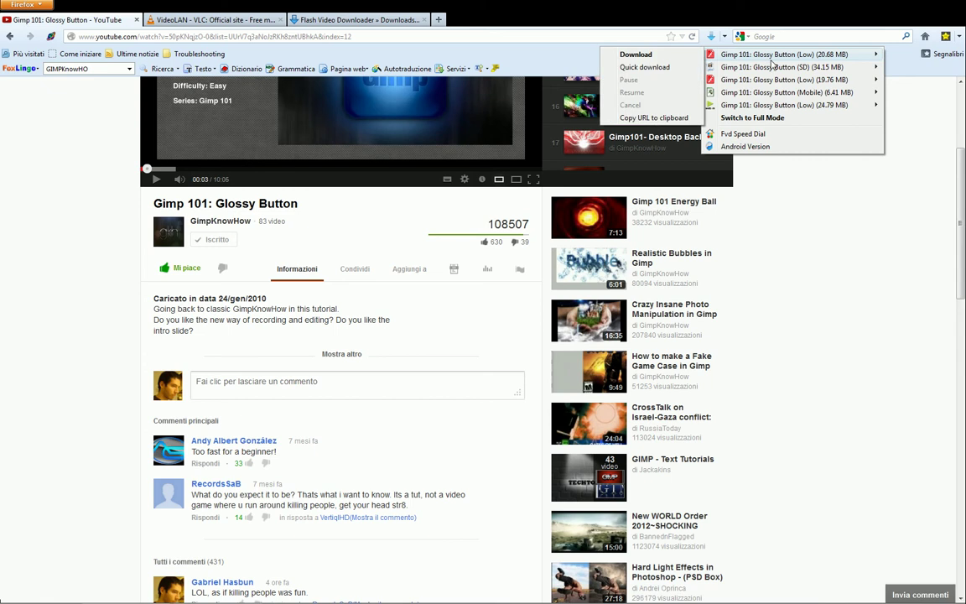
pyautogui.moveTo(774, 71)
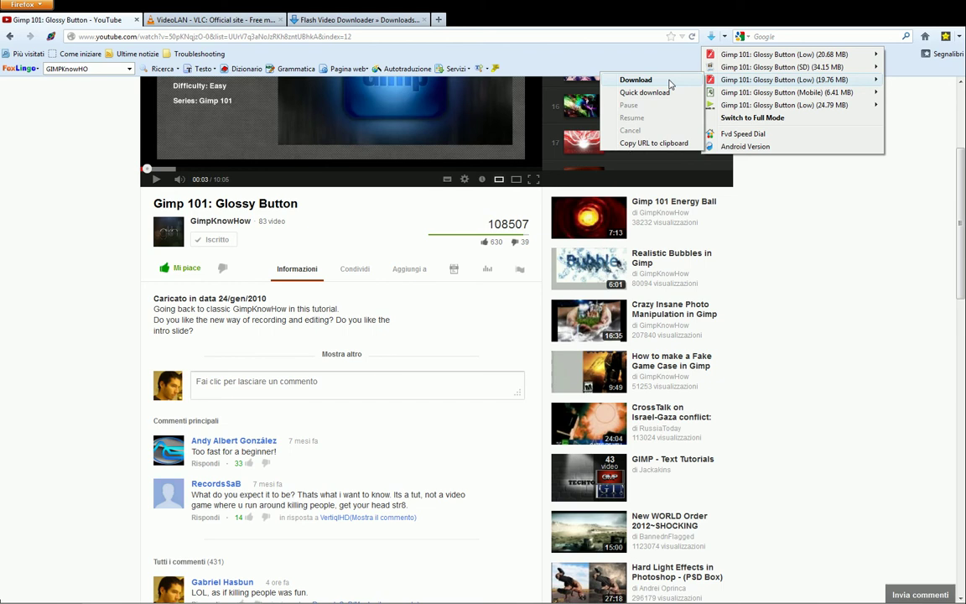
pyautogui.click(670, 82)
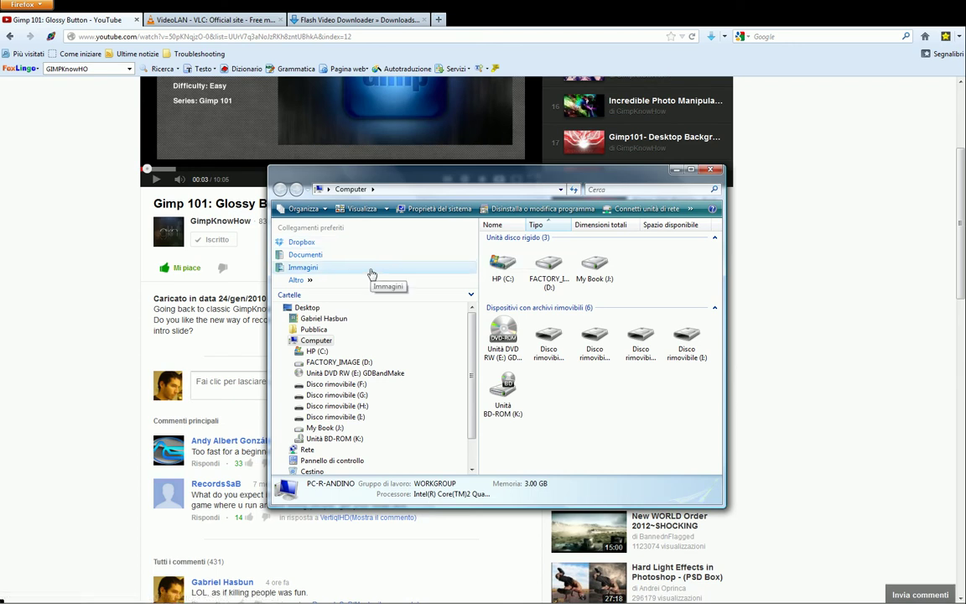
# Go to the user's Download folder and open "Just dance 4- Lindsey Stirling (Full HD).mp4" with VLC media player.
pyautogui.click(323, 320)
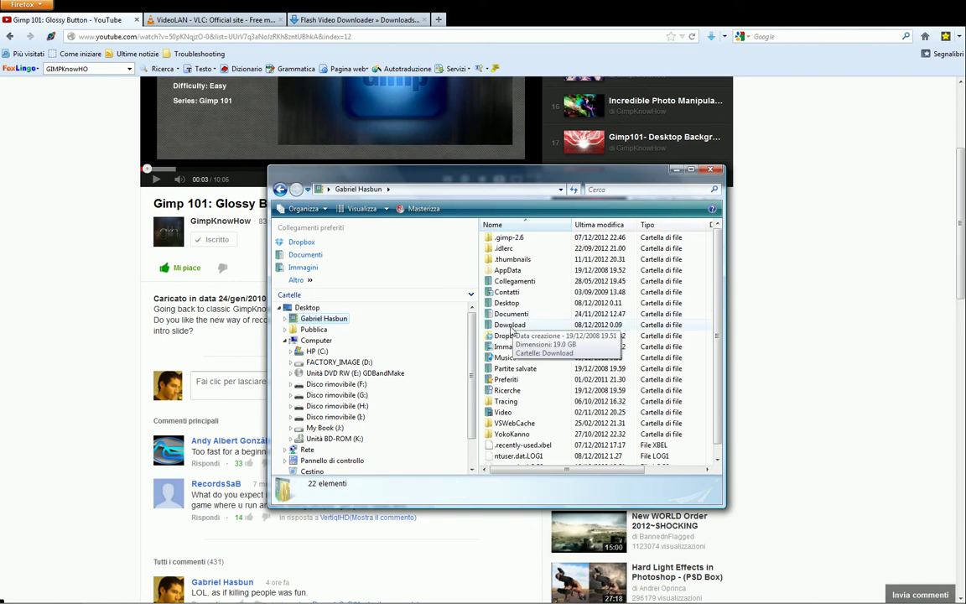
pyautogui.doubleClick(510, 325)
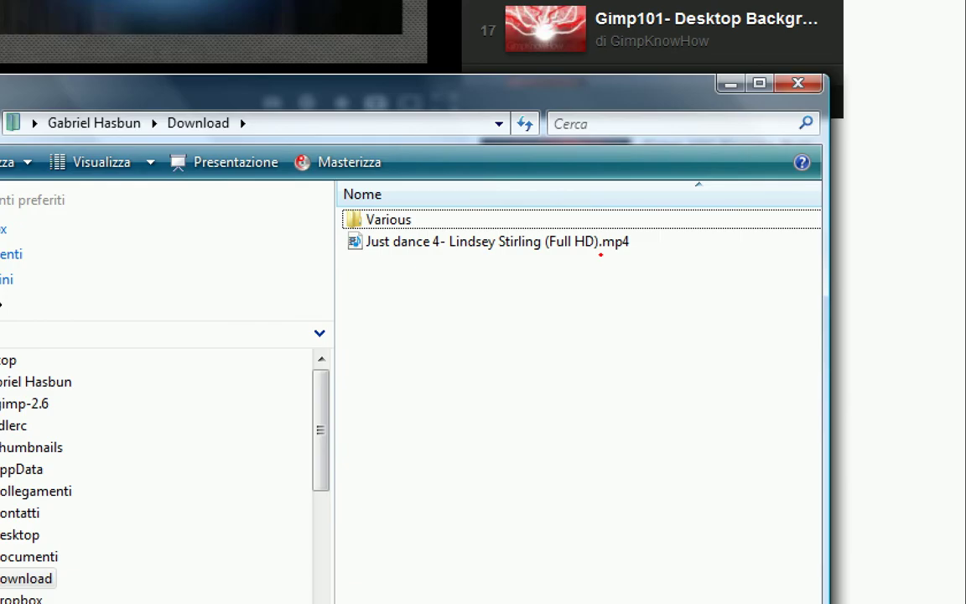
pyautogui.moveTo(601, 255); pyautogui.dragTo(635, 252)
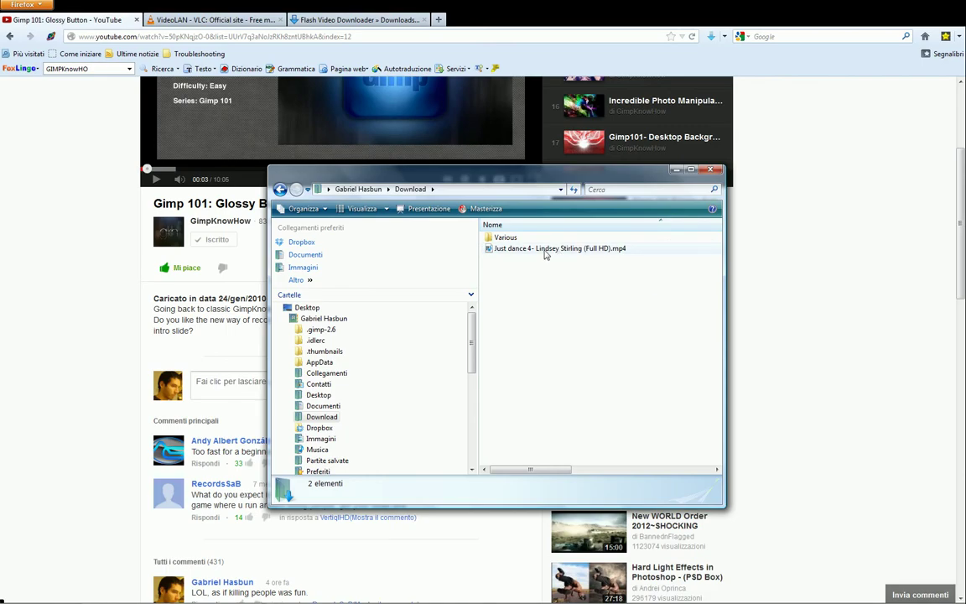
pyautogui.rightClick(466, 250)
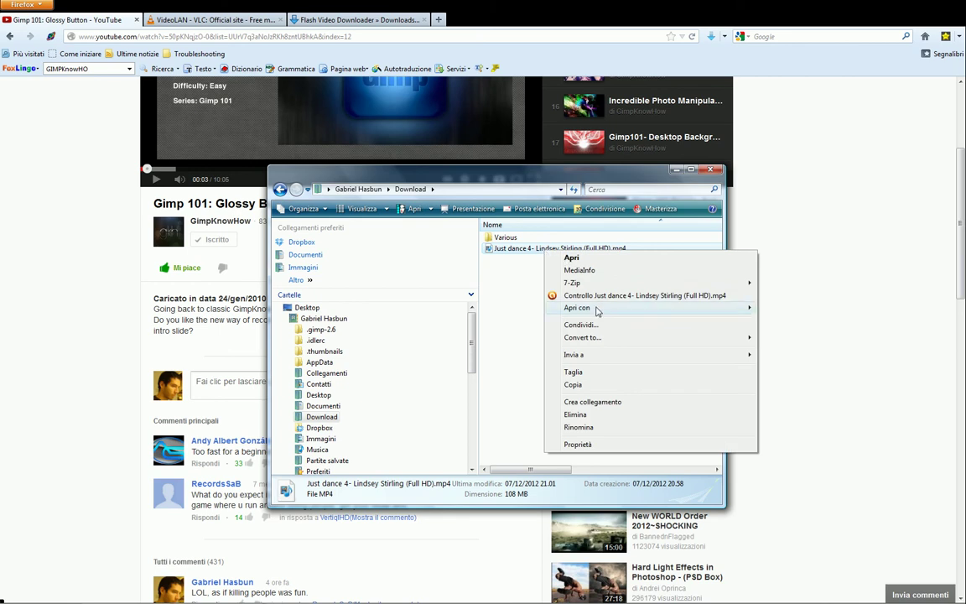
pyautogui.moveTo(597, 308)
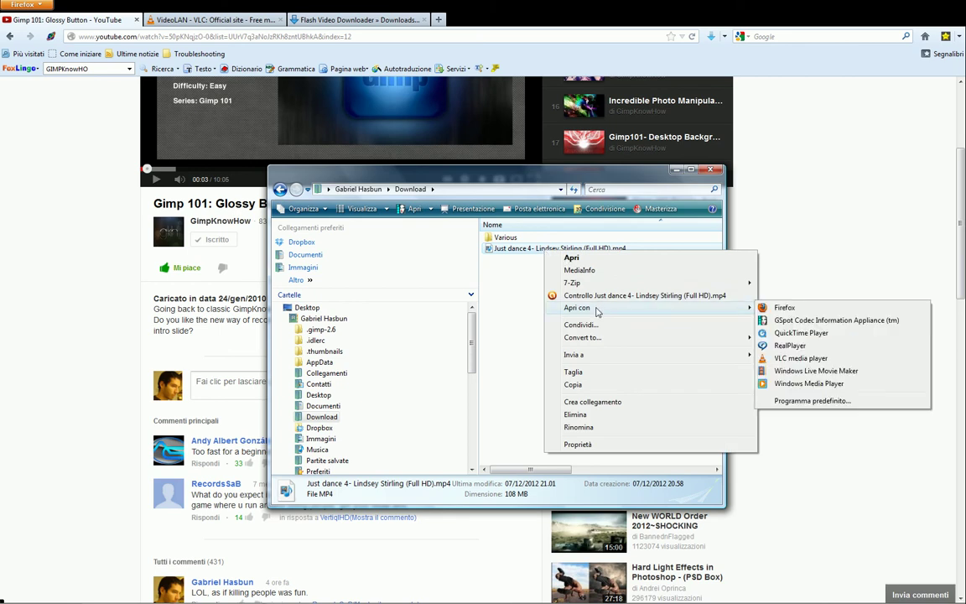
pyautogui.click(810, 361)
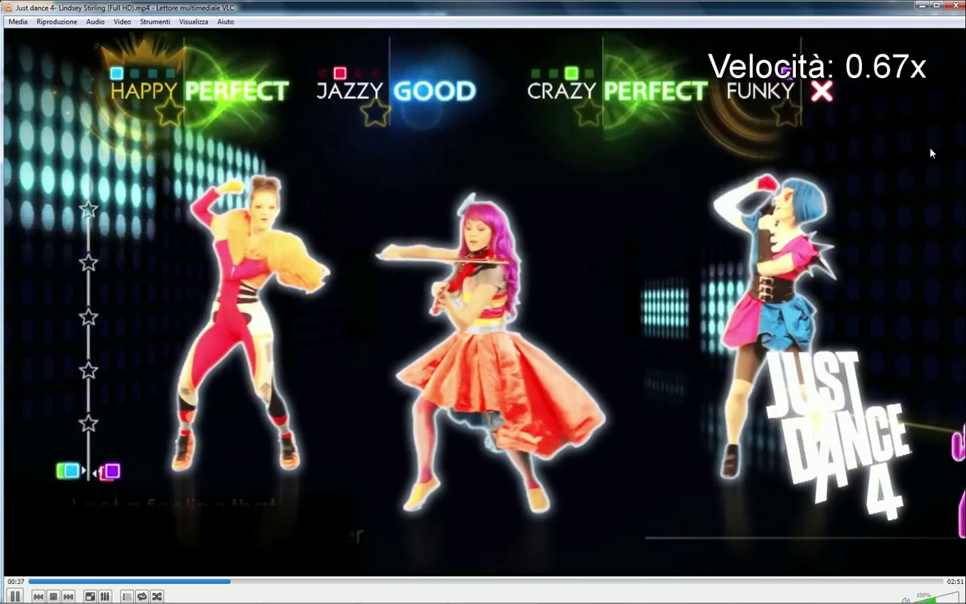
# Slow the video's playback speed down to 0.25x.
pyautogui.press('-')
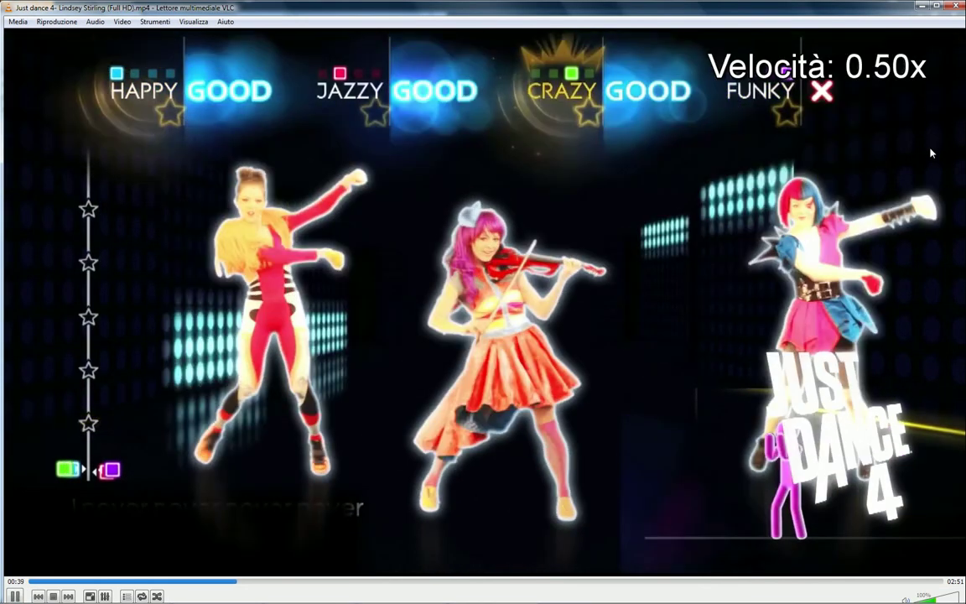
pyautogui.press('-')
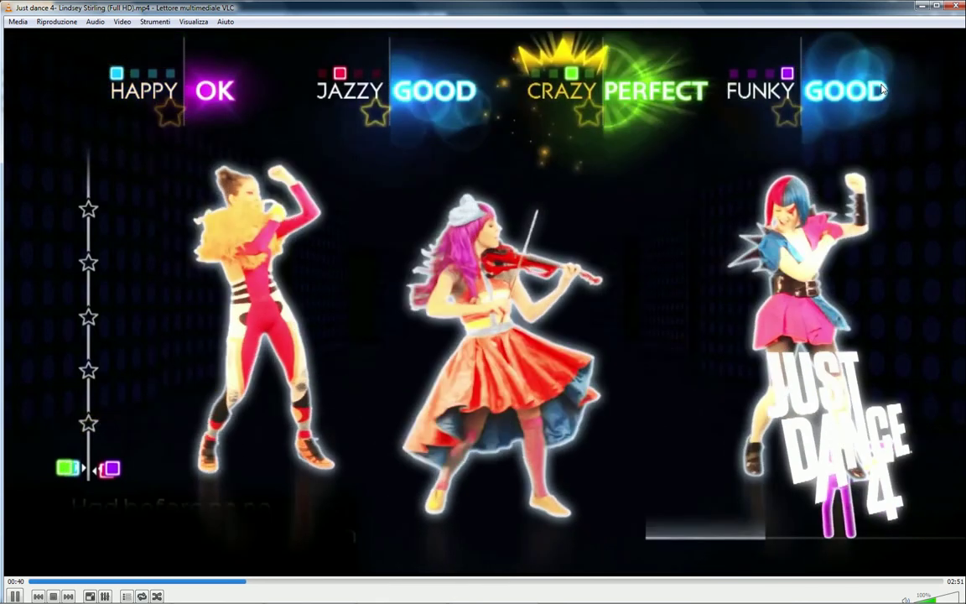
pyautogui.press('-')
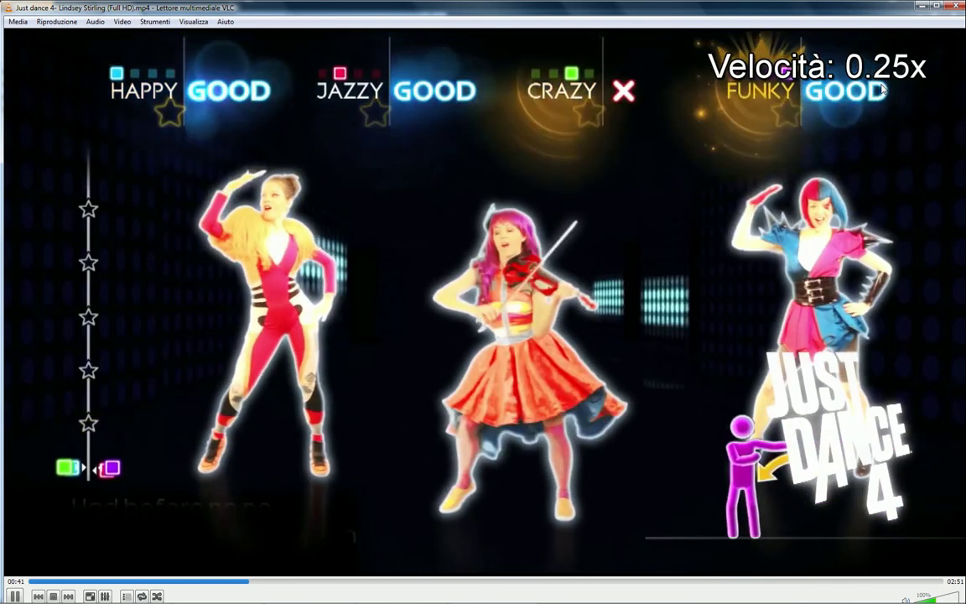
# Raise the playback speed step by step to the normal 1.00x.
pyautogui.press('+')
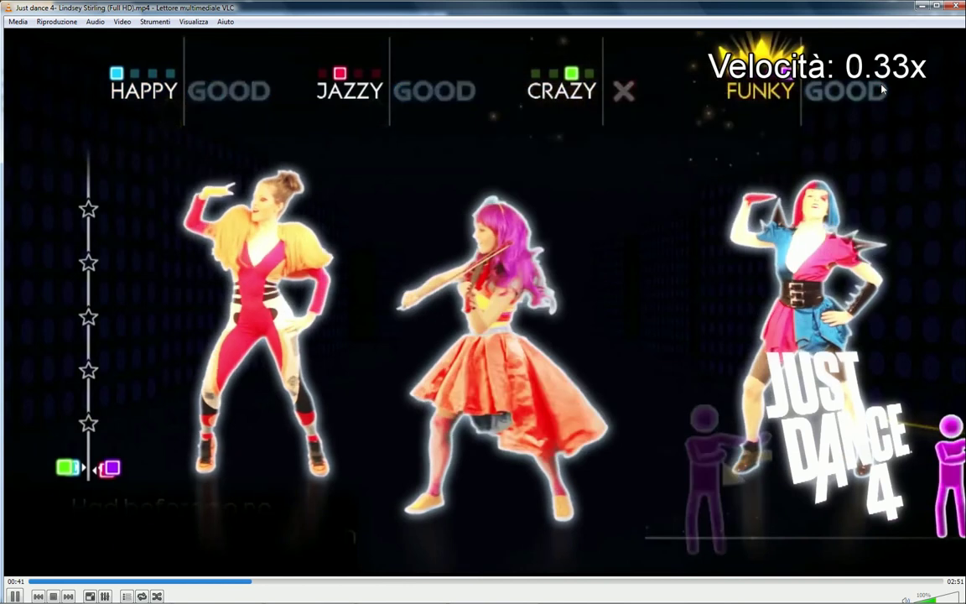
pyautogui.press('+')
pyautogui.press('+')
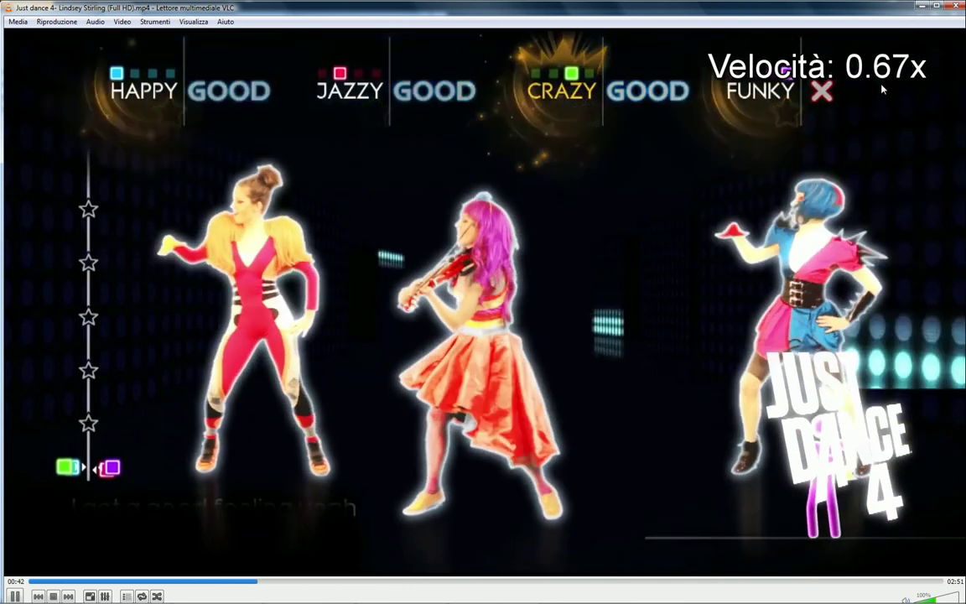
pyautogui.press('+')
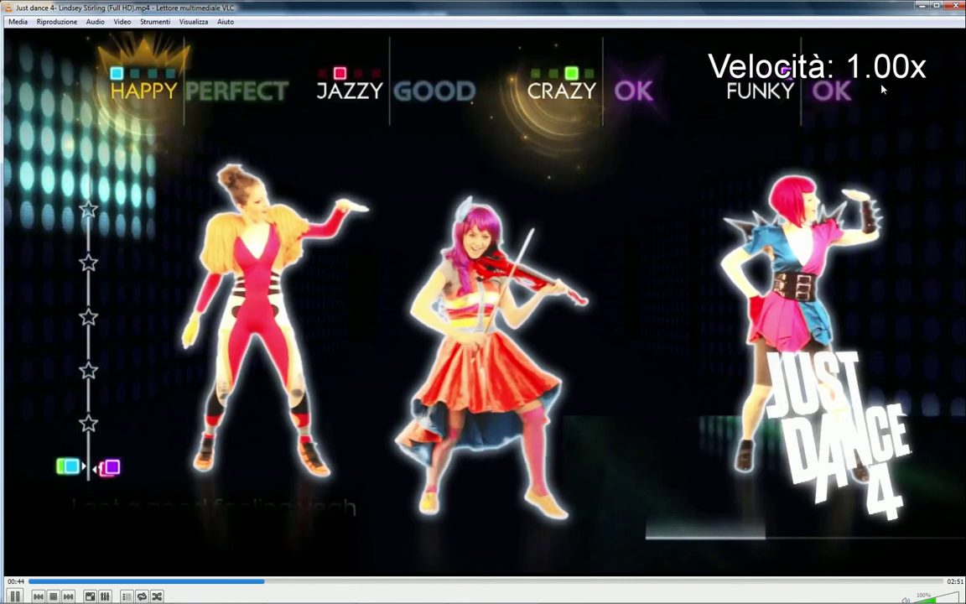
# Speed the playback up through 1.50x and 2.00x to faster rates, and bring it back down to 2.00x.
pyautogui.press('+')
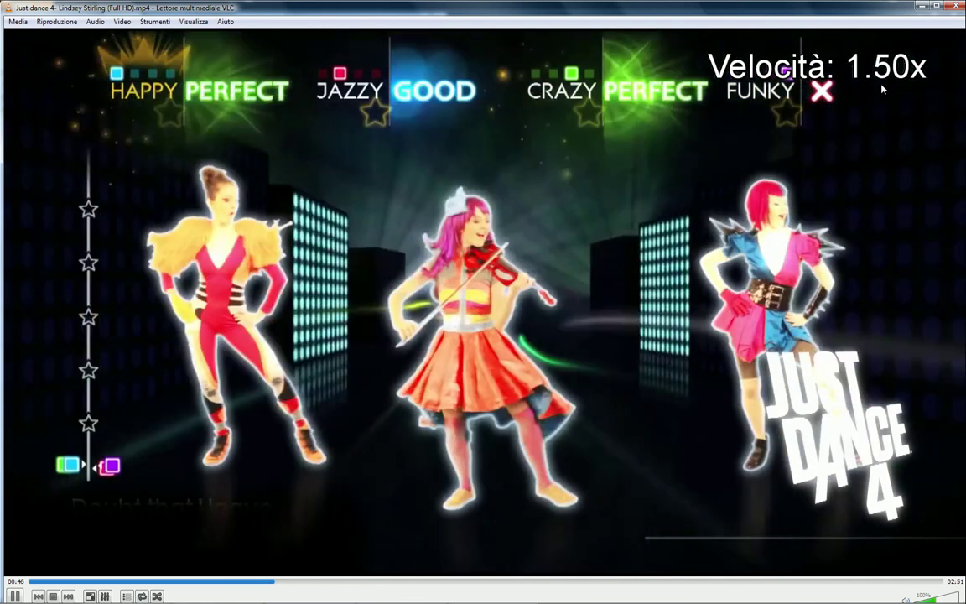
pyautogui.press('+')
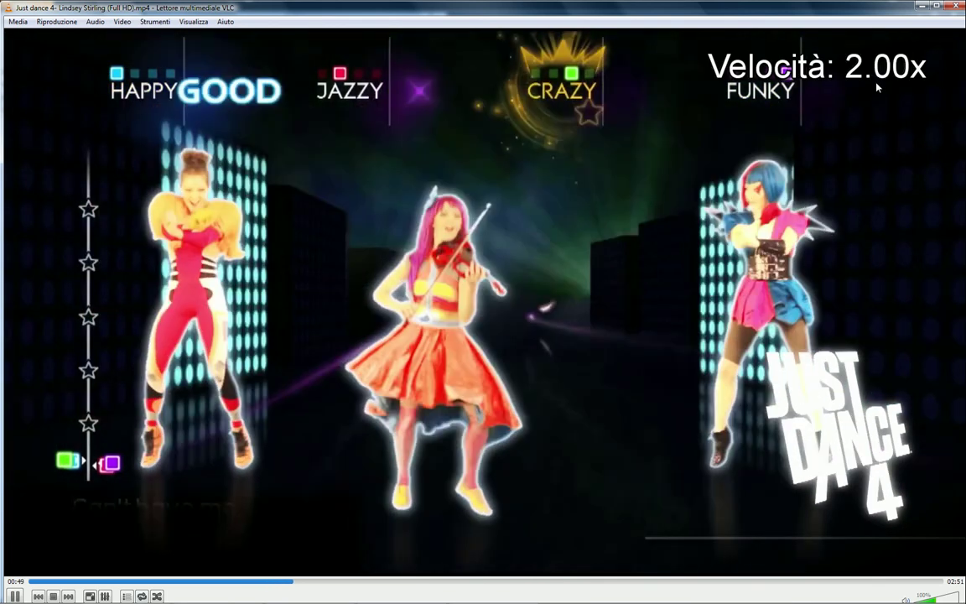
pyautogui.press('+')
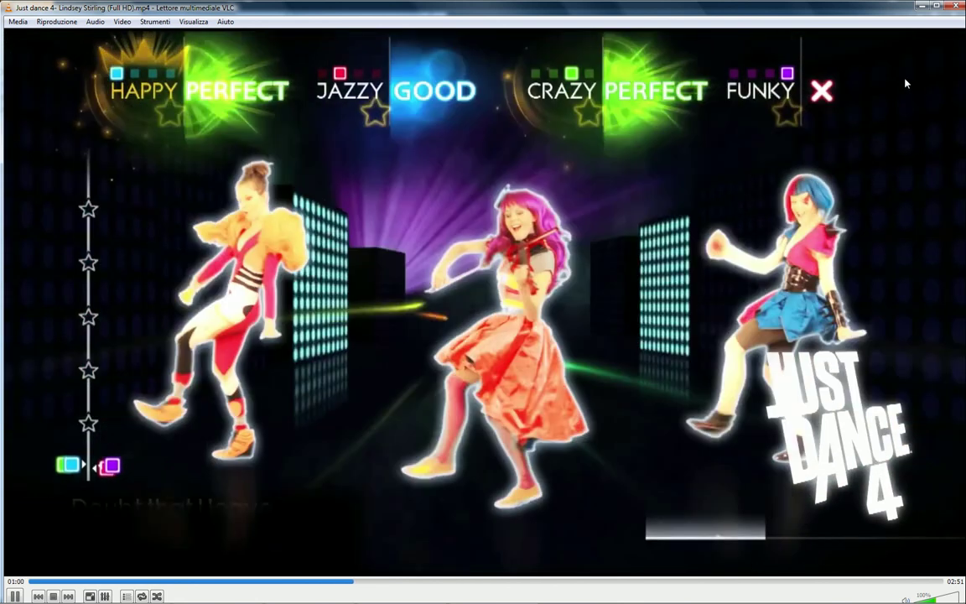
pyautogui.press('+')
pyautogui.press('+')
pyautogui.press('+')
pyautogui.press('+')
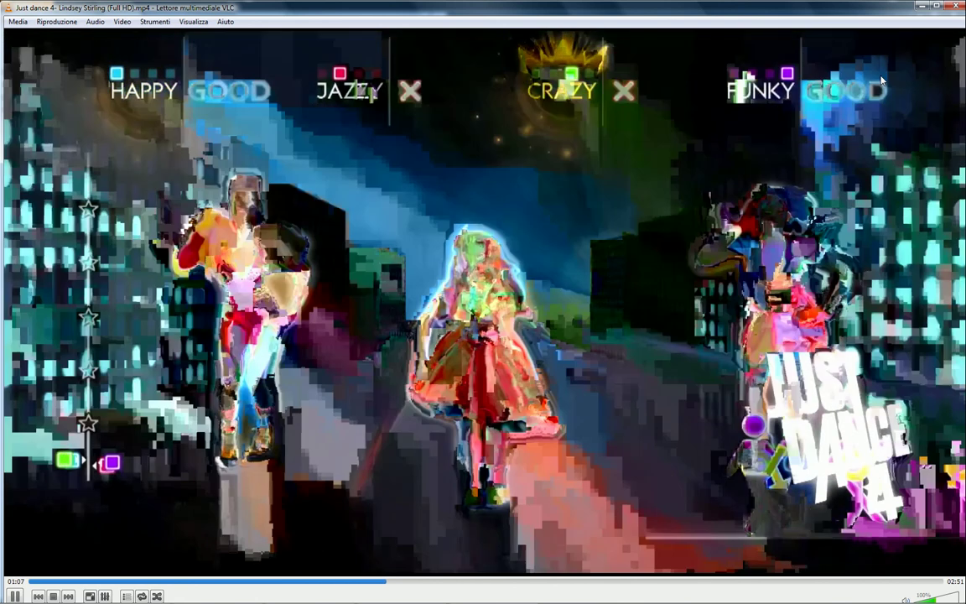
pyautogui.press('-')
pyautogui.press('-')
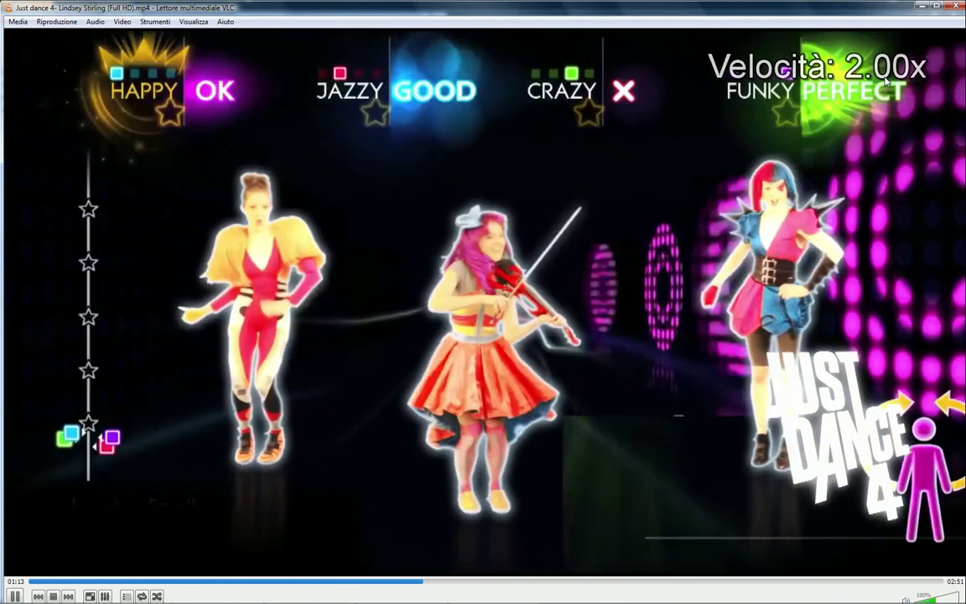
# Jump back to an earlier part of the video and set the playback speed to 3.00x.
pyautogui.hotkey('alt', 'Left')
pyautogui.hotkey('alt', 'Left')
pyautogui.hotkey('alt', 'Left')
pyautogui.press('+')
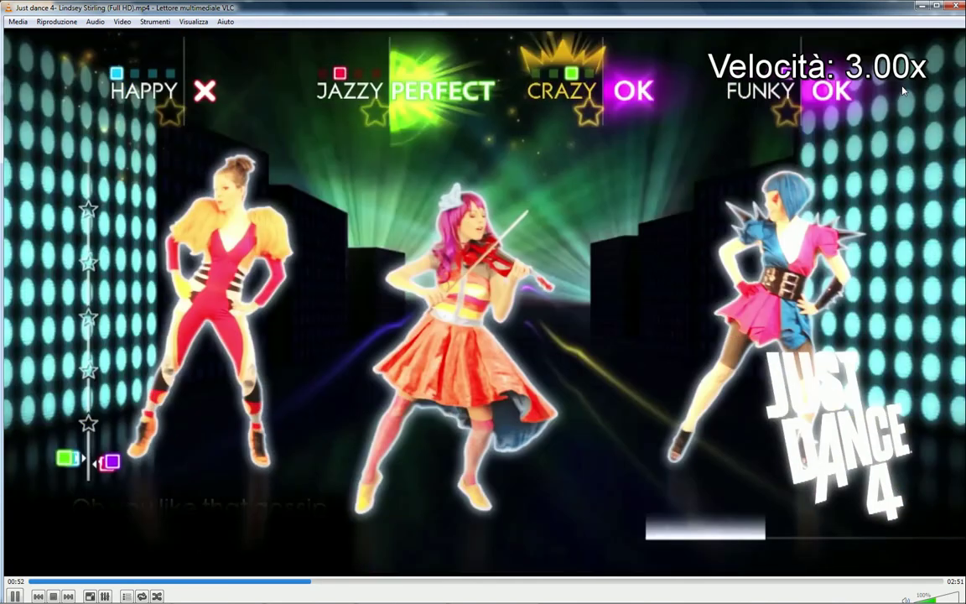